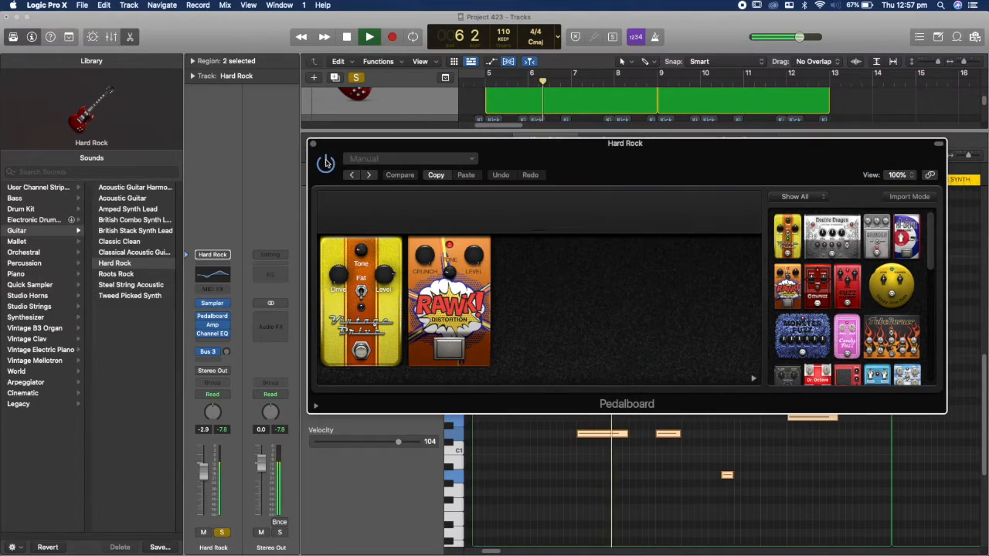
- Close the Pedalboard plug-in window, then solo the Kick 1 track and play it from bar 5
left_click(312, 145)
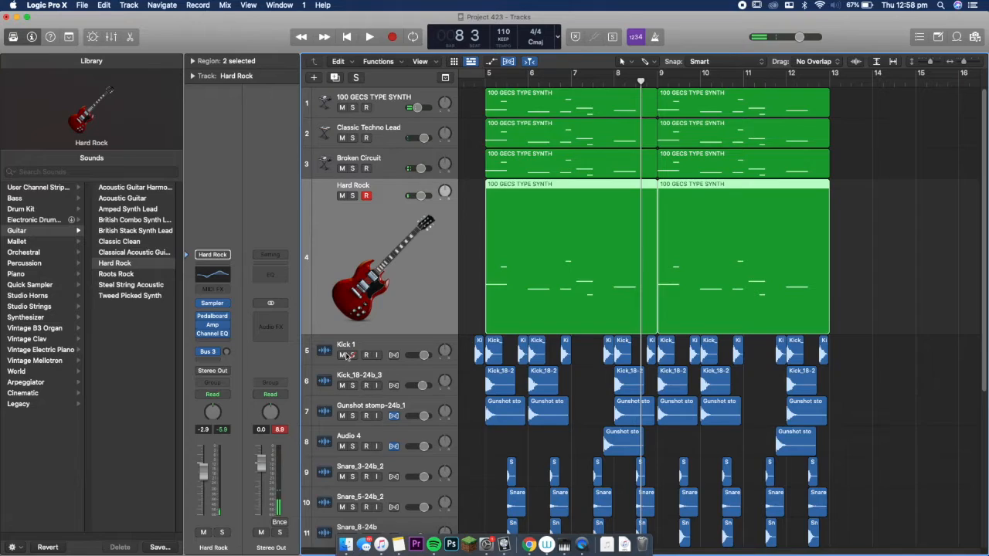
key("s")
left_click(485, 82)
key("space")
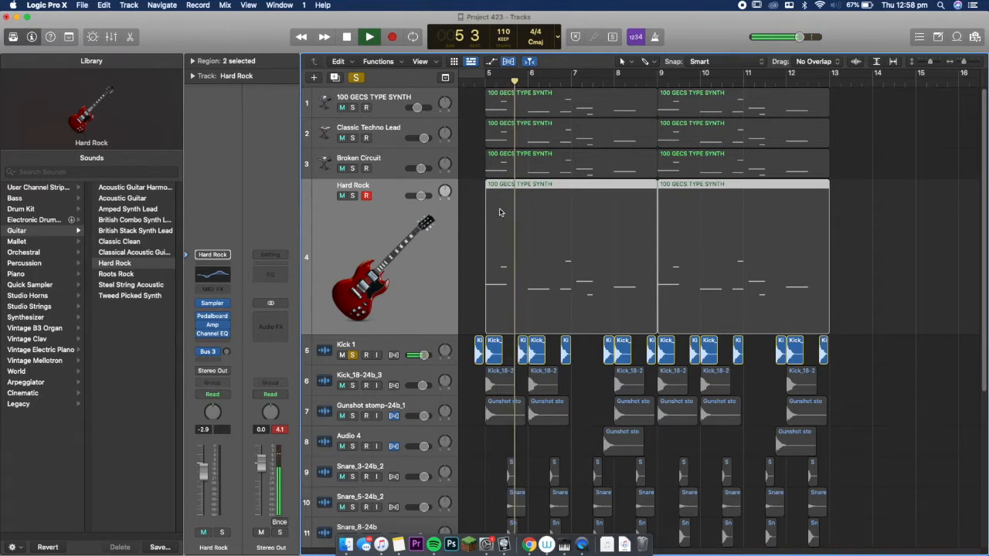
scroll(539, 302, "down", 2)
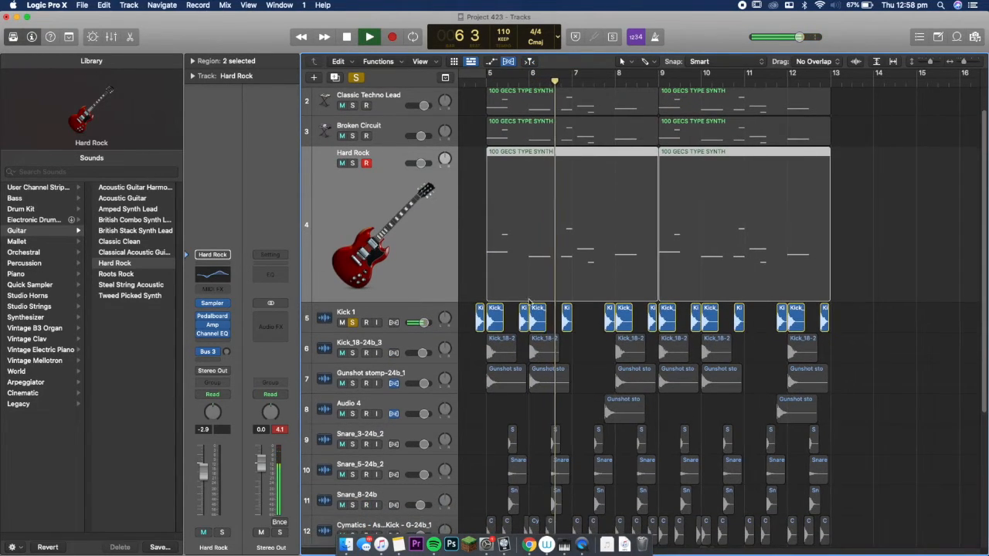
- Select the Kick 1 track and replay its soloed regions from bar 5
left_click(441, 304)
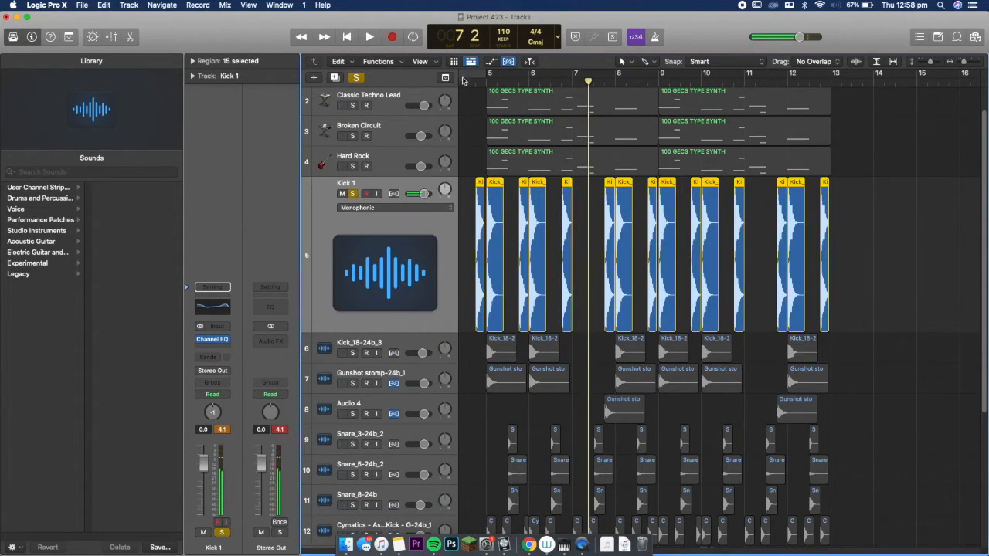
left_click(489, 79)
key("space")
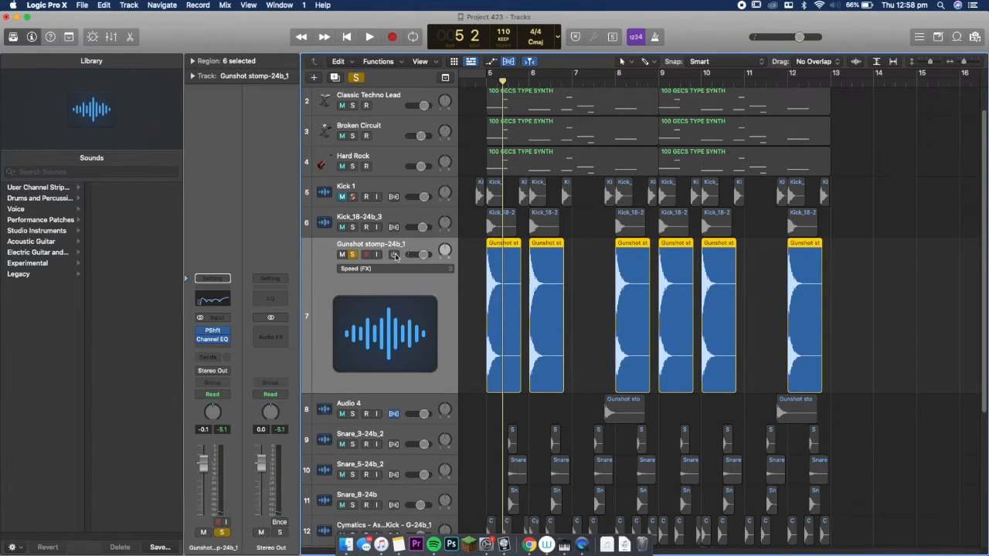
- Play the soloed Gunshot stomp track from bar 5 without Flex, then turn its Flex on and replay it
left_click(489, 84)
key("space")
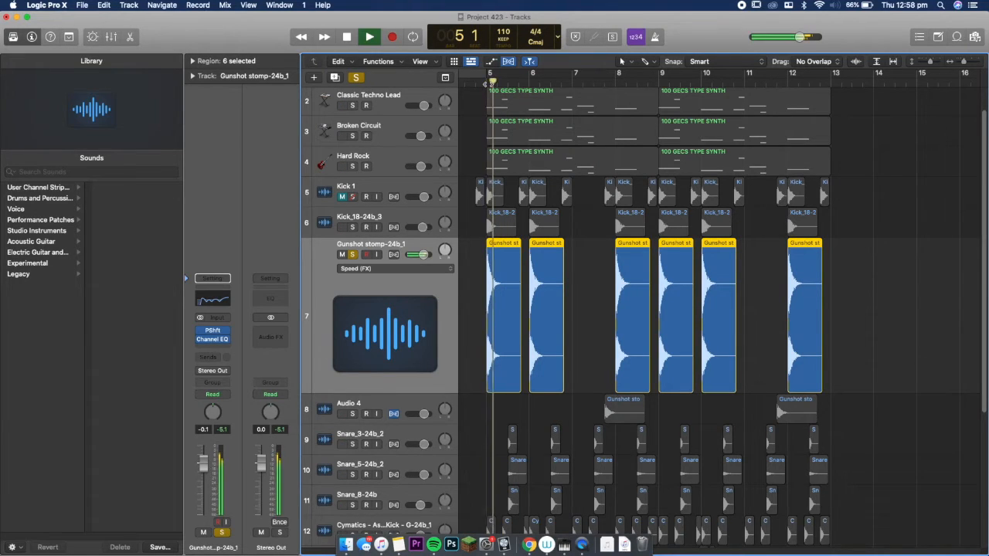
key("space")
key("ctrl+m")
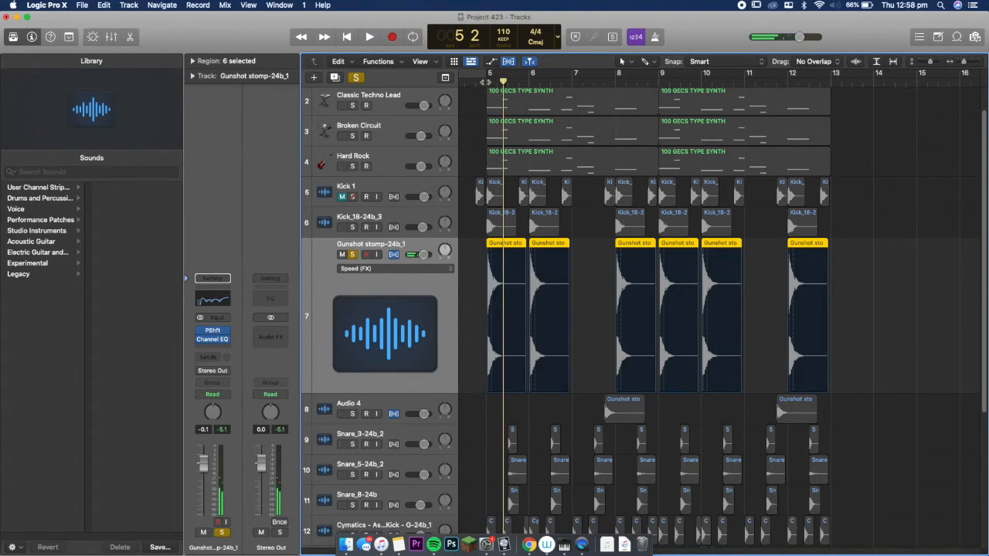
left_click(486, 82)
key("space")
key("space")
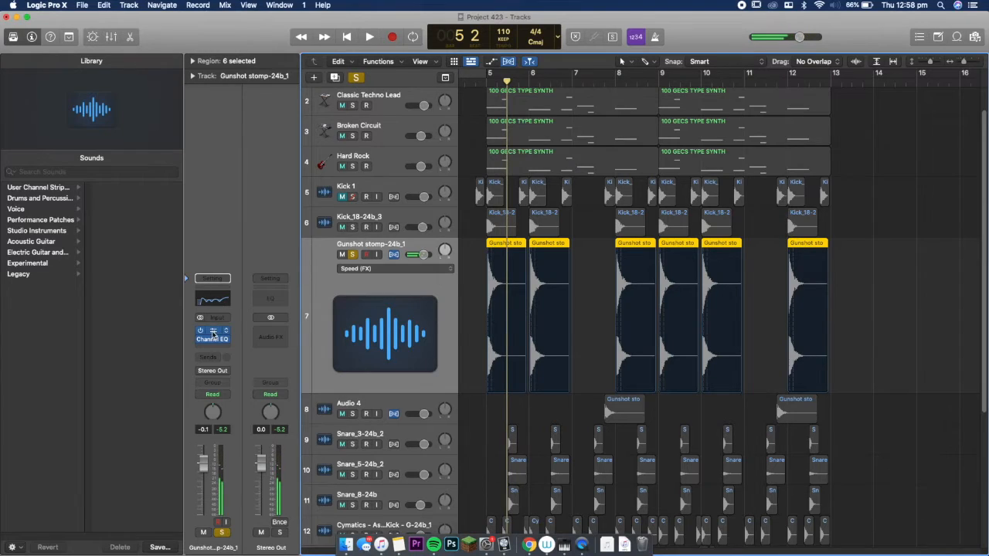
- Open the Gunshot stomp track's Pitch Shifter and compare the sound from bar 5 with the effect bypassed and enabled
left_click(213, 332)
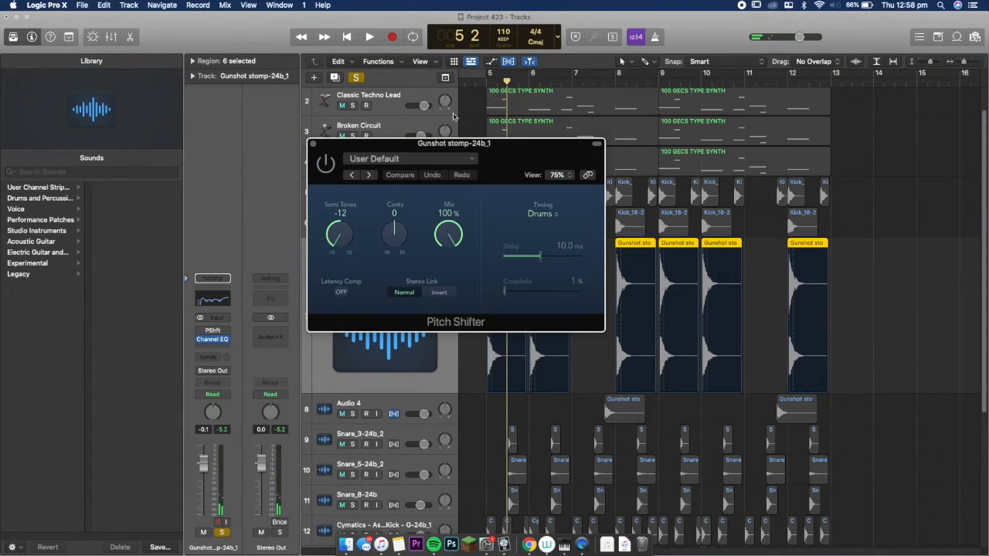
key("space")
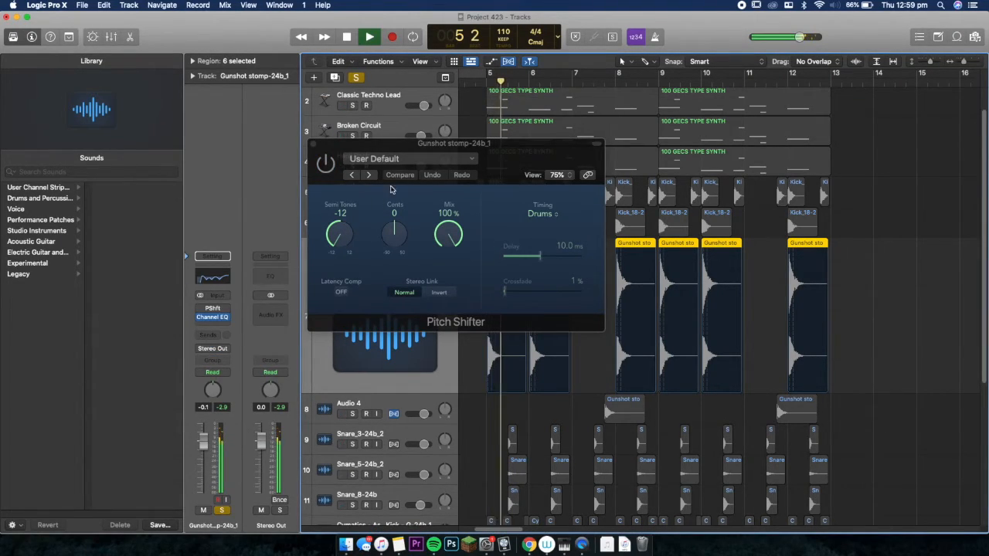
key("space")
left_click(325, 165)
left_click(486, 82)
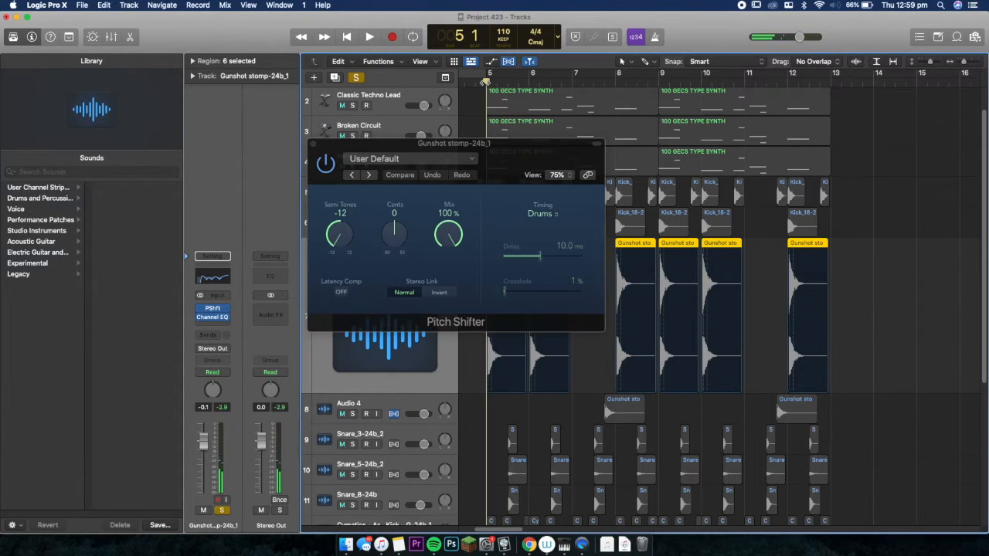
key("space")
key("space")
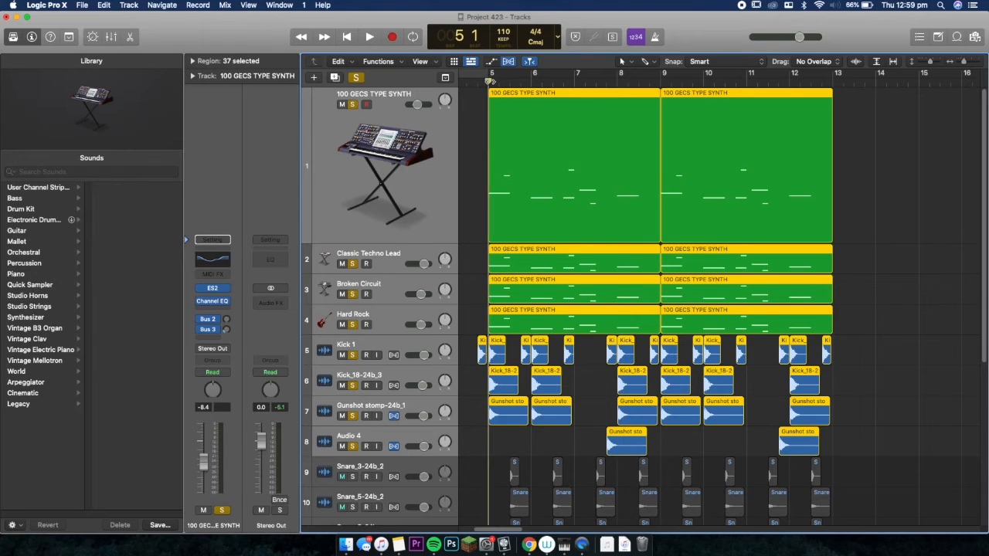
- Listen to the soloed synth, kick and gunshot tracks, then to the three soloed snare layers from bar 5
key("space")
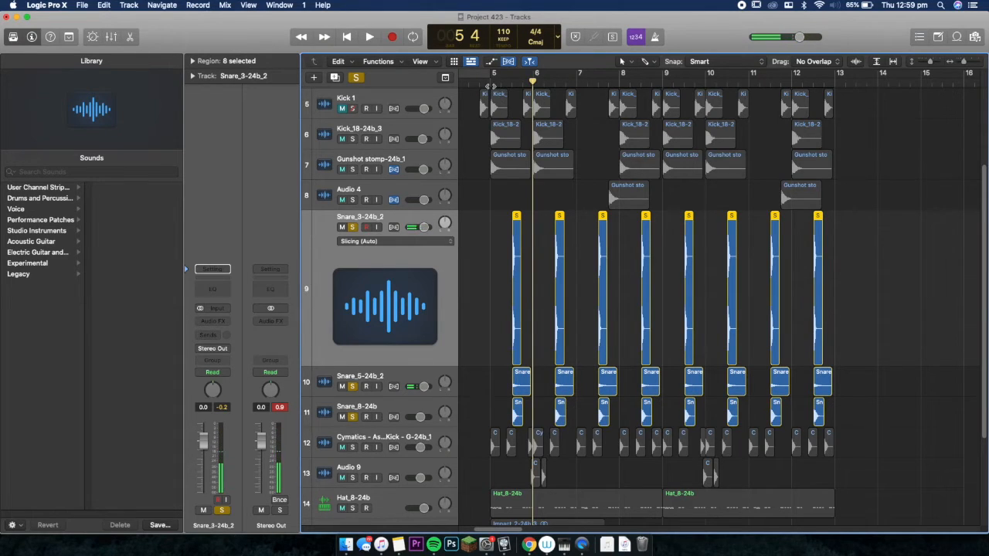
left_click(489, 83)
key("space")
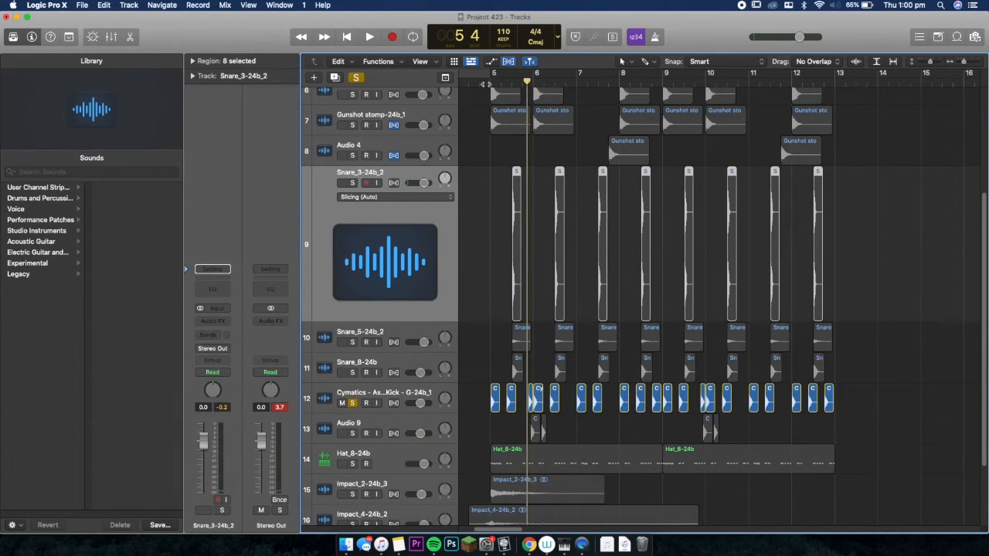
- Play the soloed Cymatics kick track and inspect its Channel EQ curve, then close the EQ and stop playback
key("space")
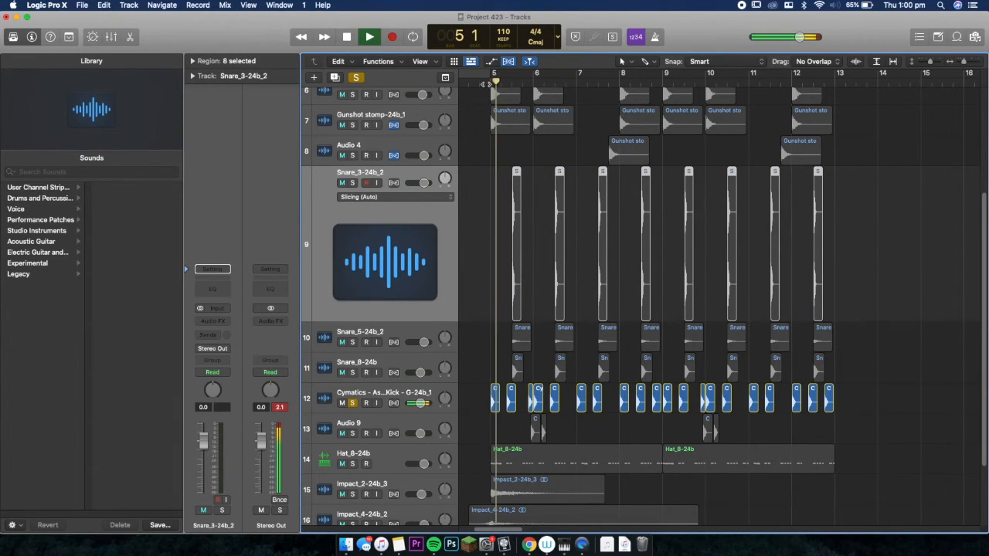
left_click(399, 392)
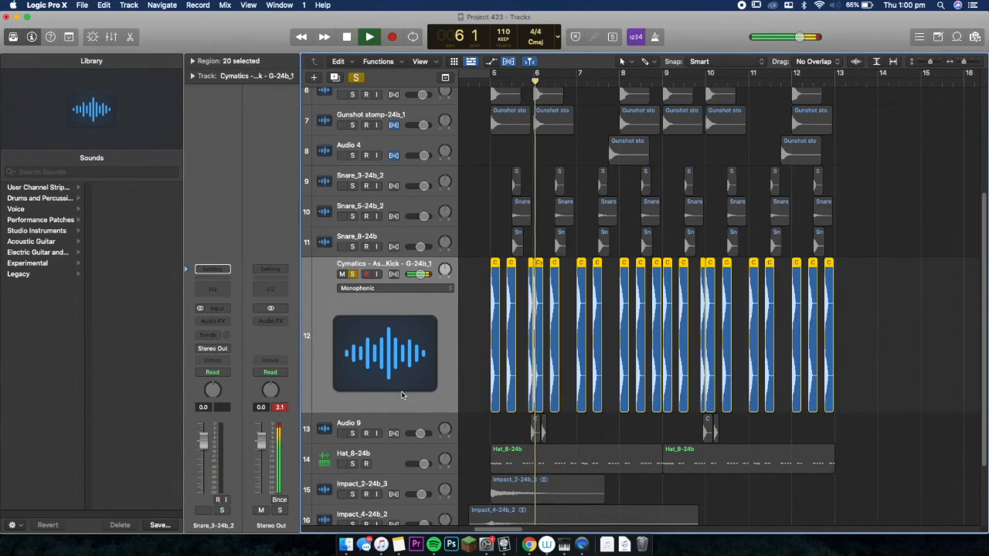
left_click(213, 284)
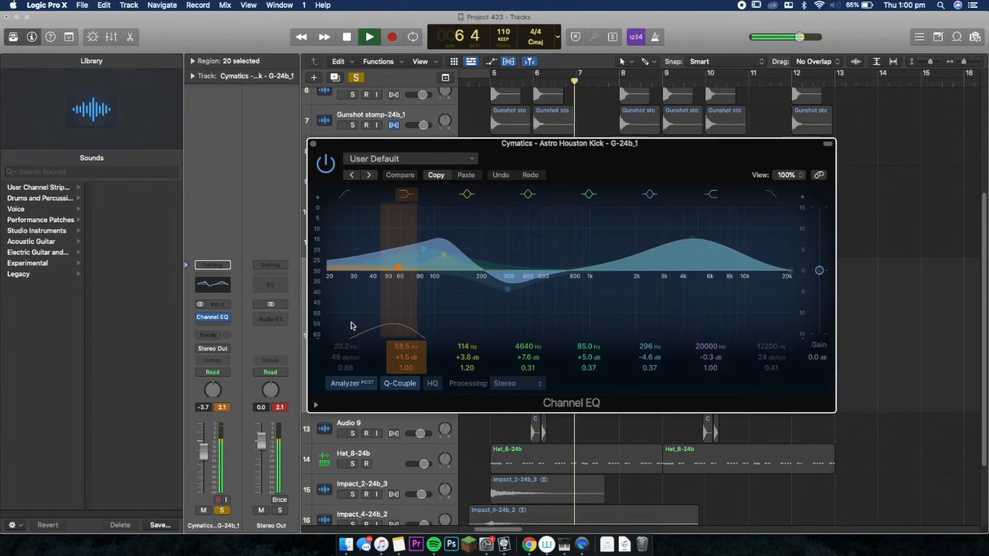
left_click(313, 144)
key("space")
- Select the Audio 9 track and play it soloed together with the Cymatics kick from between bars 5 and 6
scroll(530, 303, "up", 1)
key("Down")
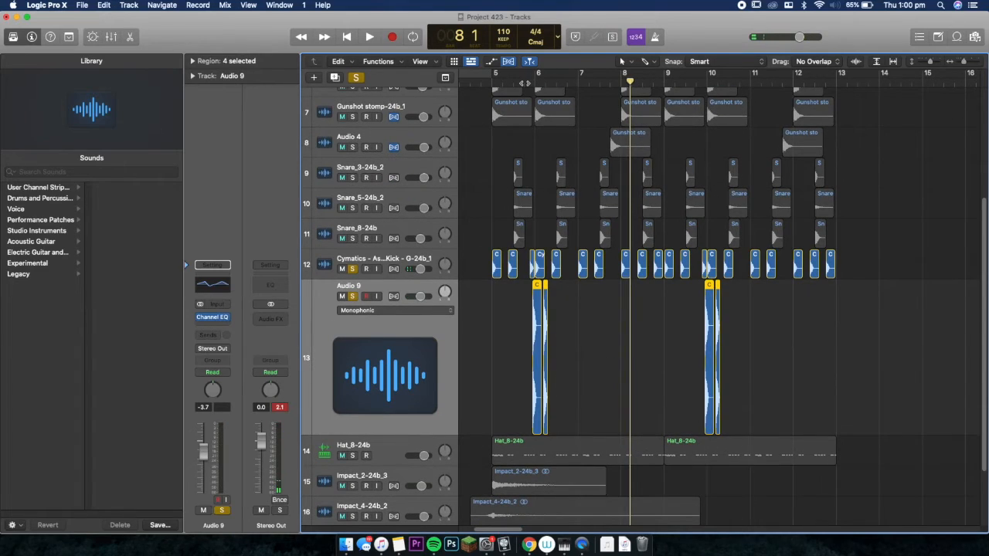
left_click(525, 80)
key("space")
scroll(530, 303, "down", 2)
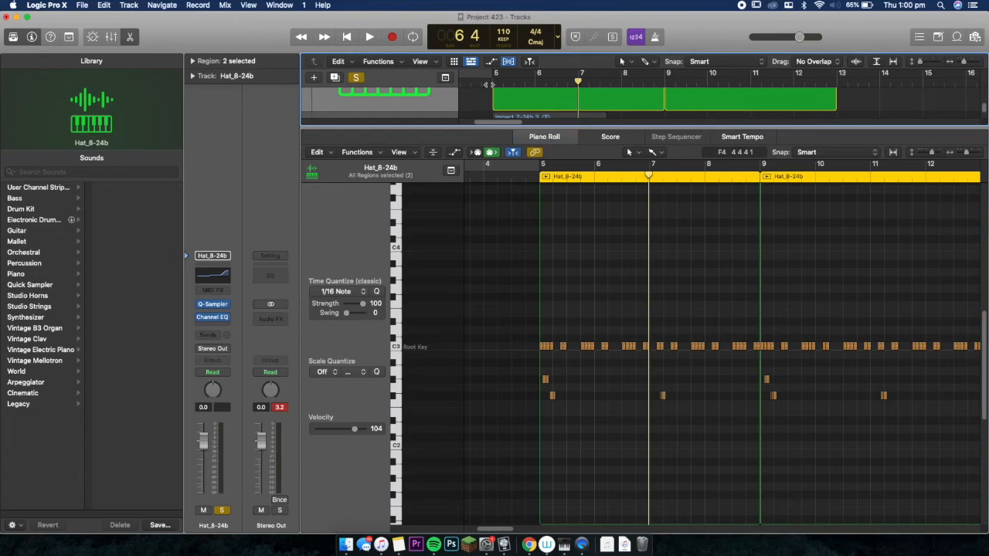
- Play the soloed Hat_8-24b pattern from bar 5 and inspect its Channel EQ, then close the EQ
key("space")
key("space")
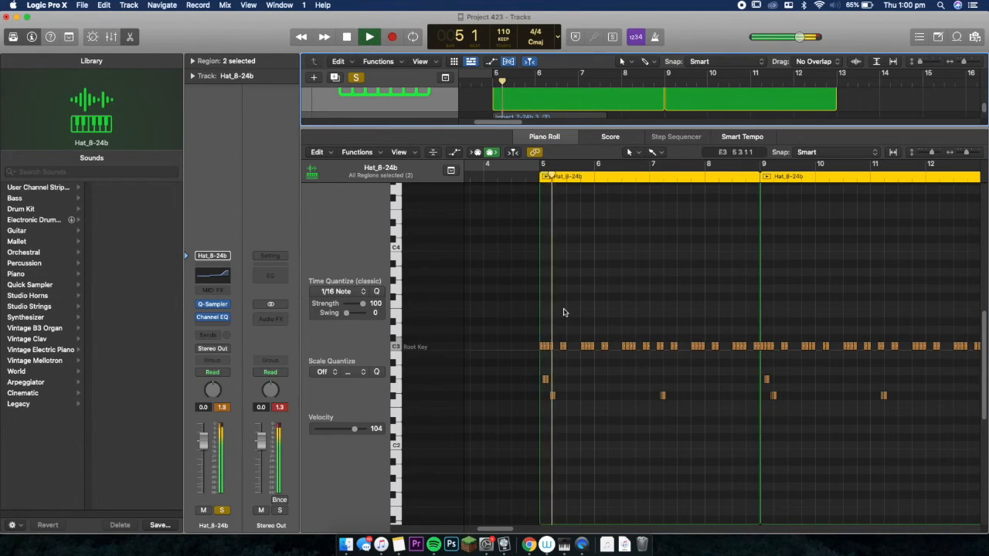
left_click(216, 273)
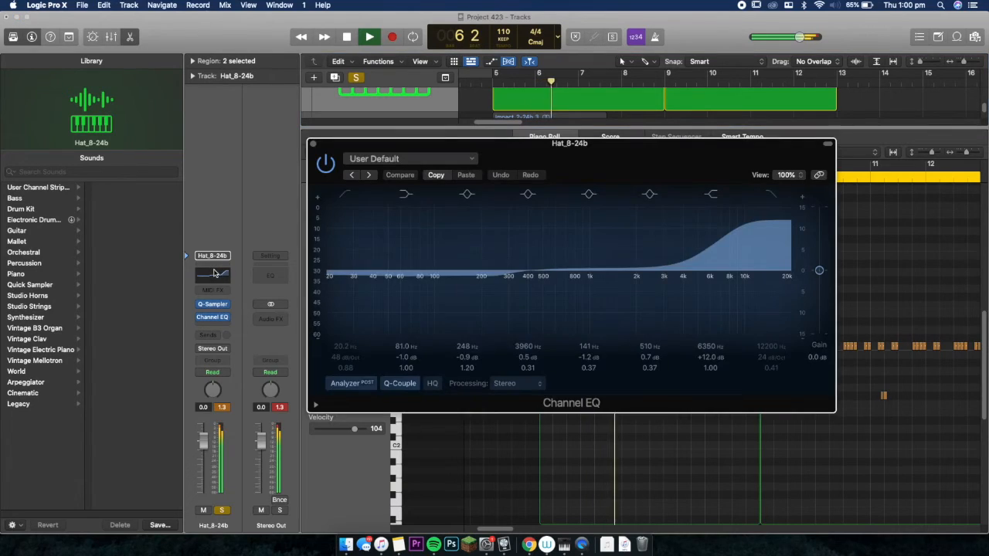
left_click(312, 144)
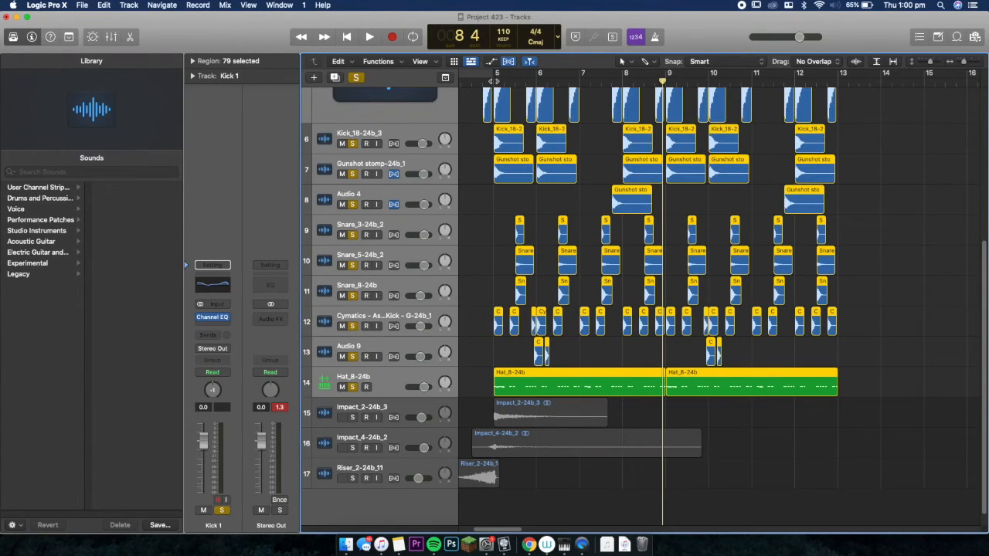
- Play all the soloed drum tracks, from Kick 1 to Hat_8-24b, together from bar 5
double_click(496, 81)
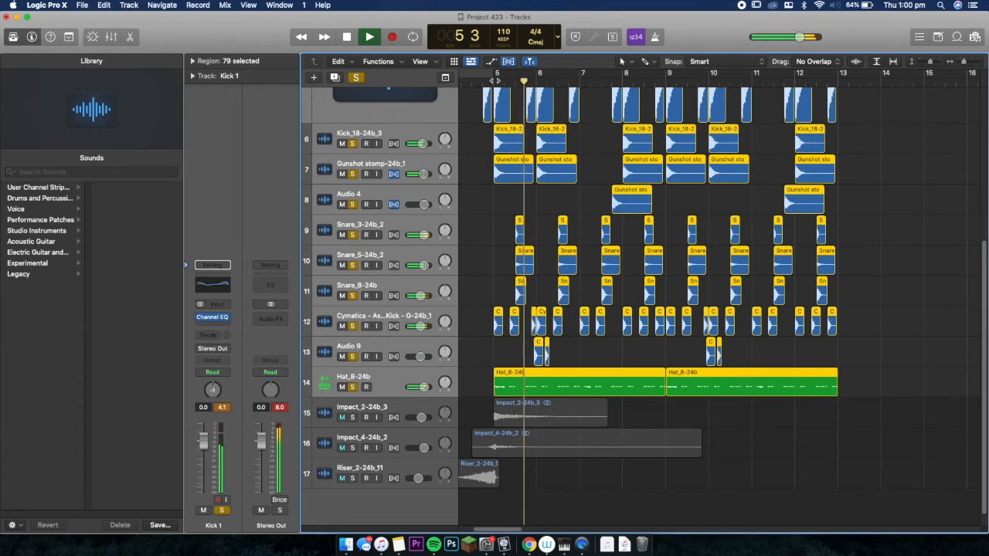
scroll(619, 307, "up", 2)
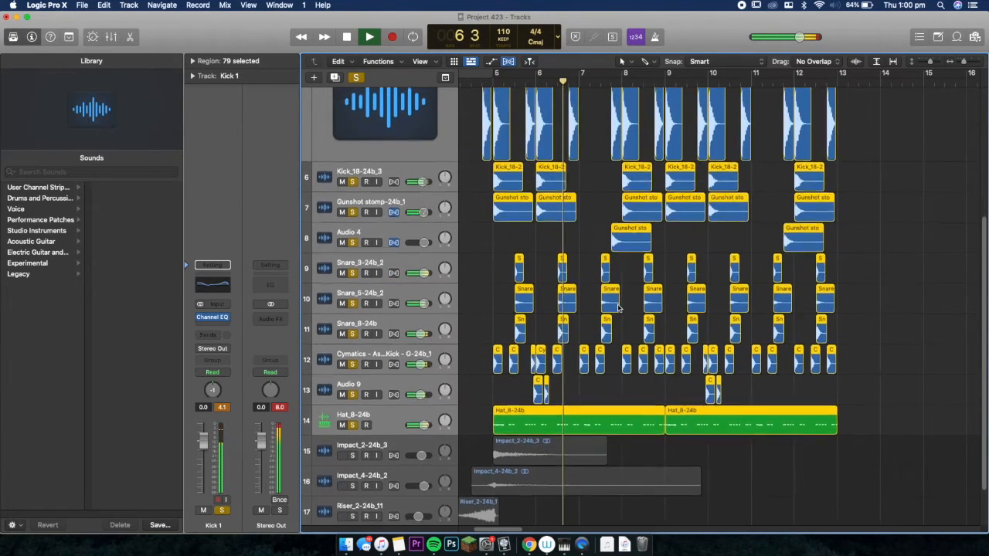
scroll(618, 307, "up", 1)
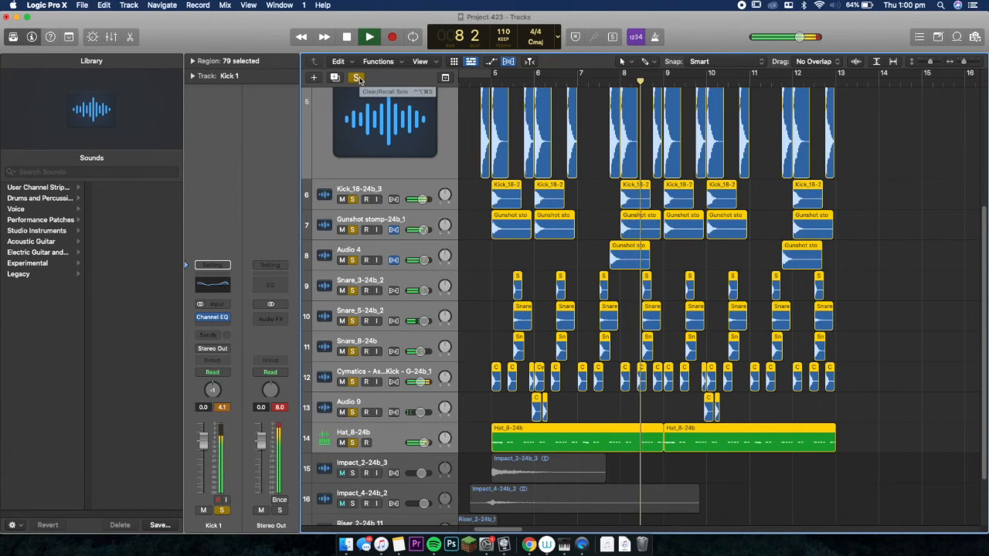
key("space")
- Clear the drum solos and listen to the Impact_2-24b_3 track on its own from bar 5
left_click(356, 78)
scroll(440, 487, "down", 1)
scroll(440, 487, "down", 2)
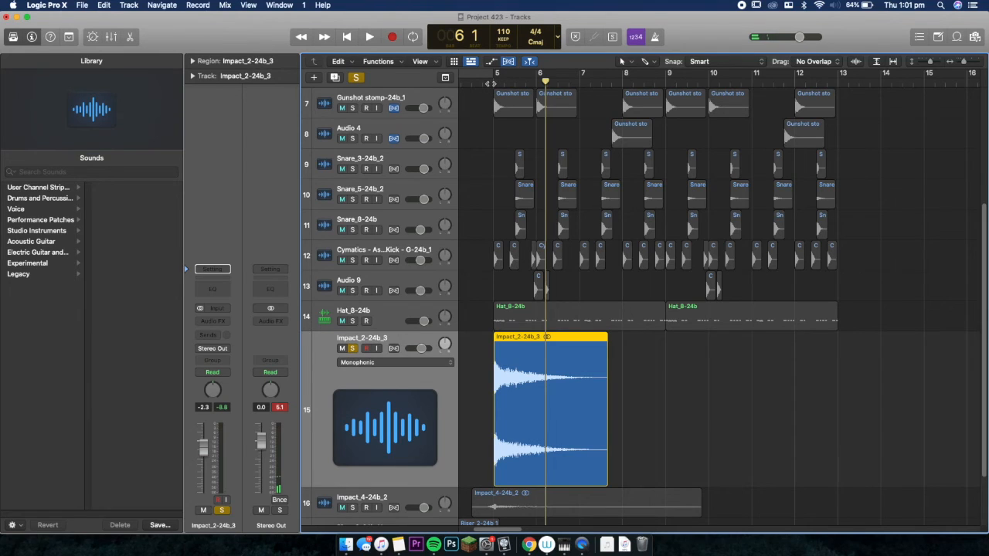
key("space")
scroll(541, 302, "down", 3)
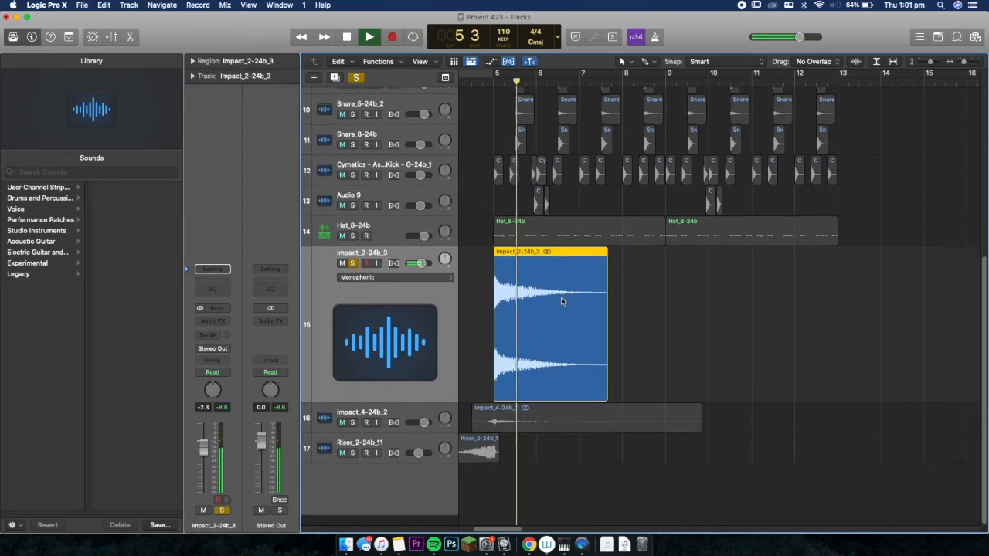
scroll(561, 302, "up", 1)
key("space")
- Solo Impact_4-24b_2 alongside Impact_2-24b_3 and play both from just before bar 5
left_click(353, 434)
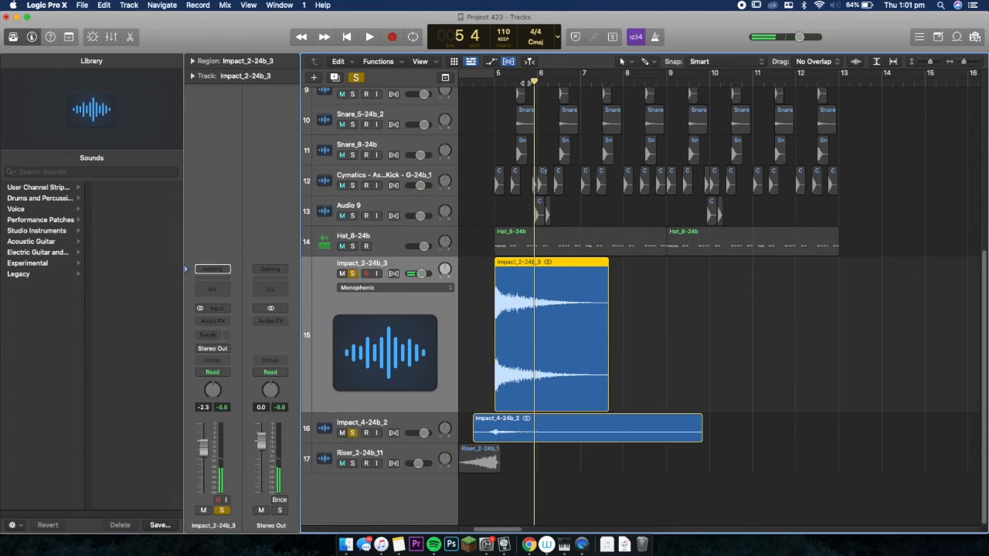
key("comma")
key("space")
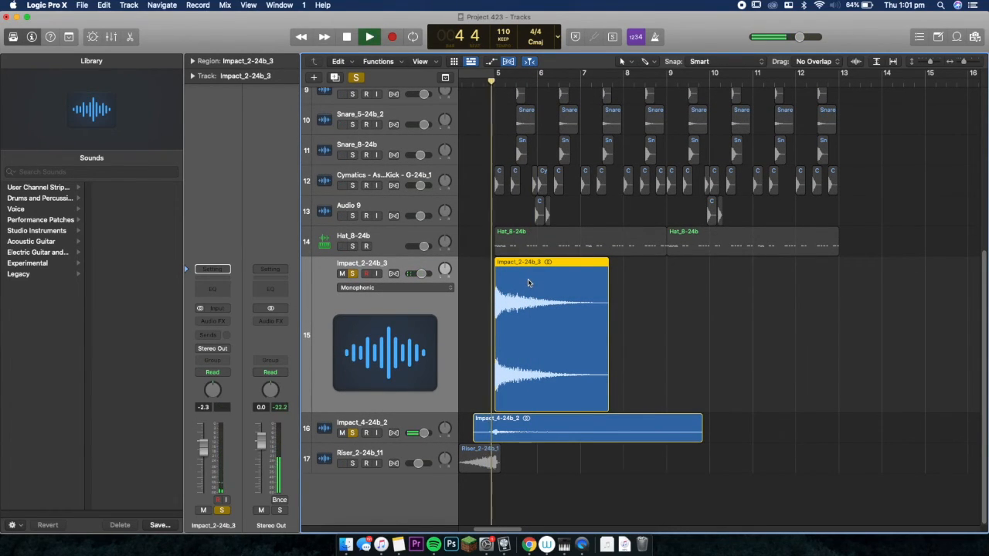
key("space")
- Add Riser_2-24b_11 to the soloed impacts and play the transition leading into bar 5
left_click(352, 464)
left_click(474, 90)
left_click(474, 90)
key("space")
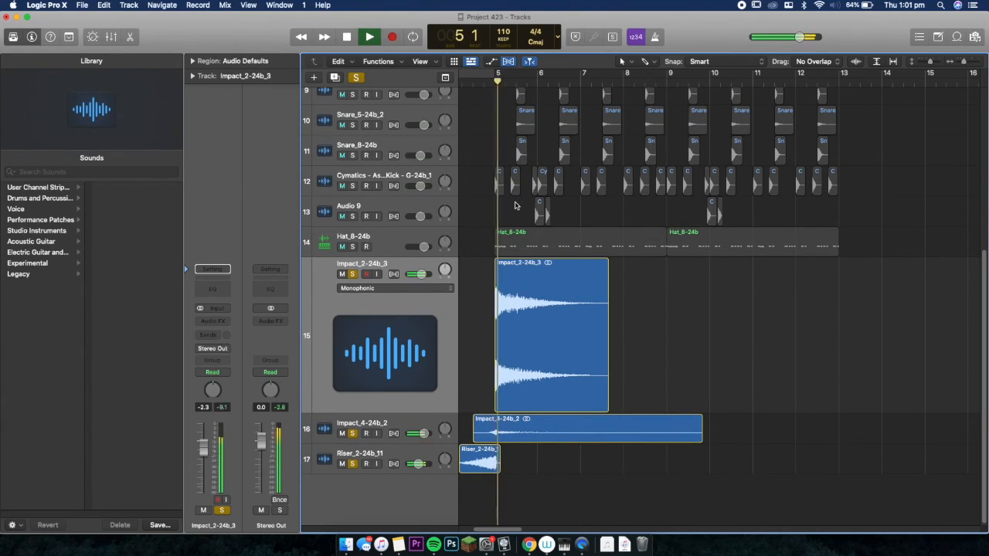
- Review the full arrangement during playback and shrink the track heights until every track fits in view
scroll(515, 206, "up", 8)
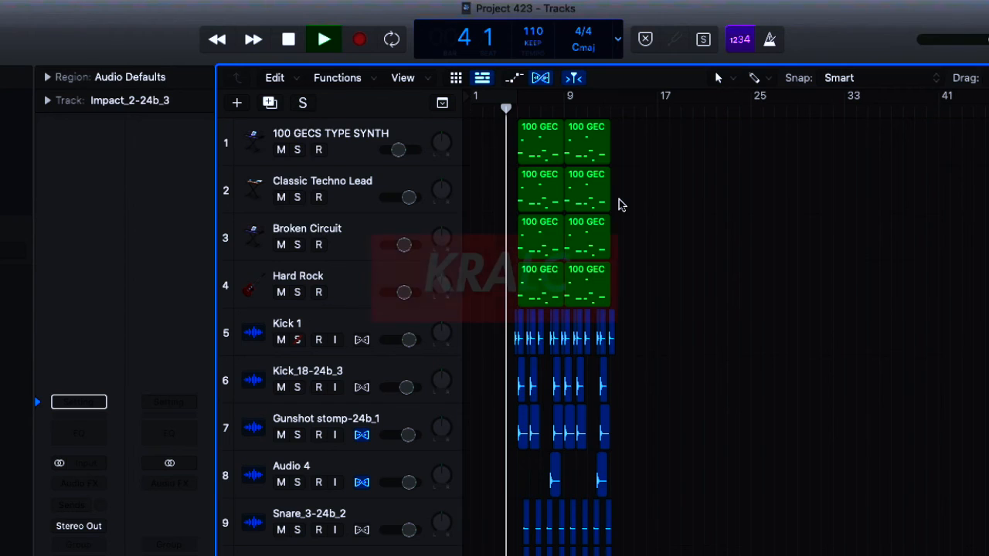
scroll(618, 203, "down", 2)
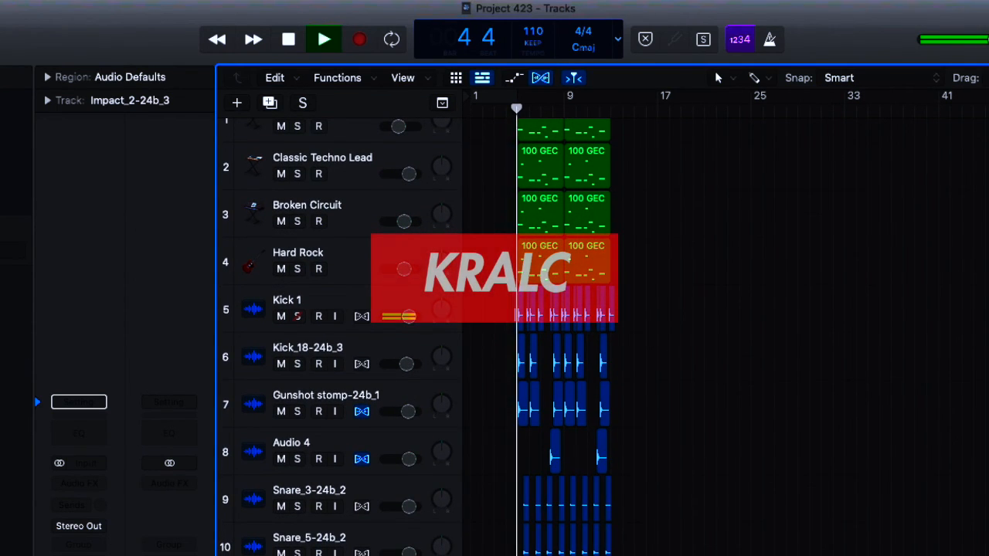
key("super+Down")
key("super+Down")
key("super+Down")
key("super+Up")
key("super+Up")
key("super+Up")
key("super+Up")
key("super+Up")
key("super+Up")
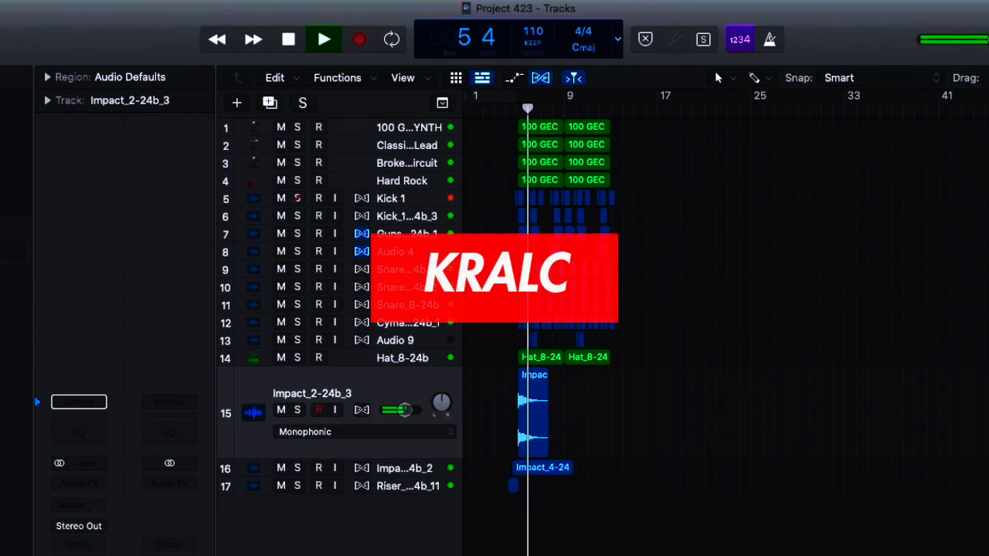